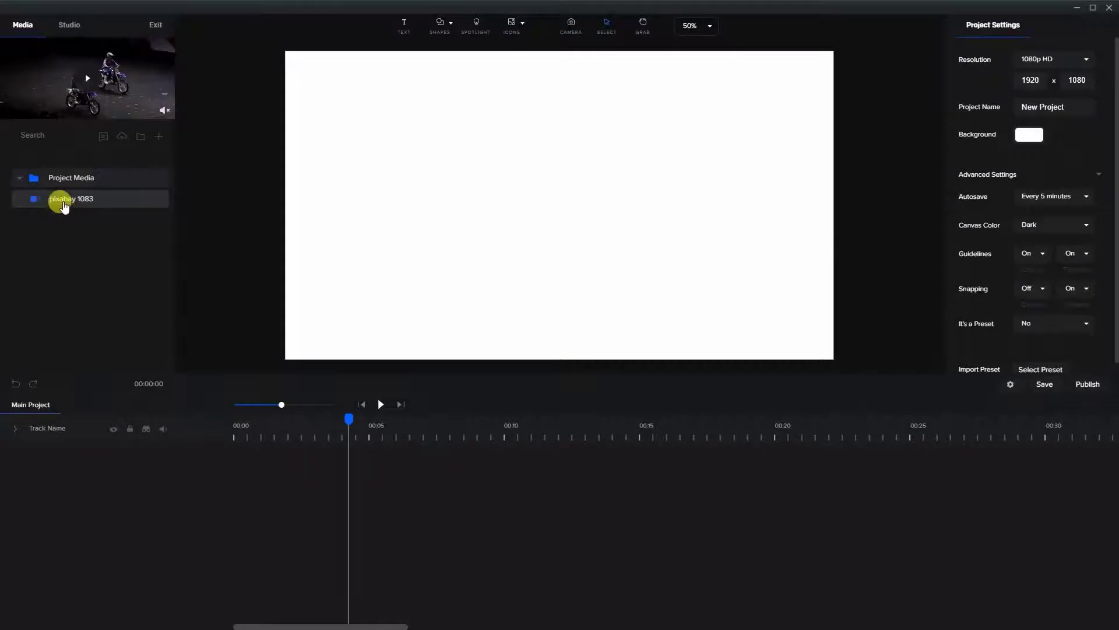
Add the pixabay 1083 video, expand it to fill the frame, and start it at 00:00
drag(64, 207, 443, 205)
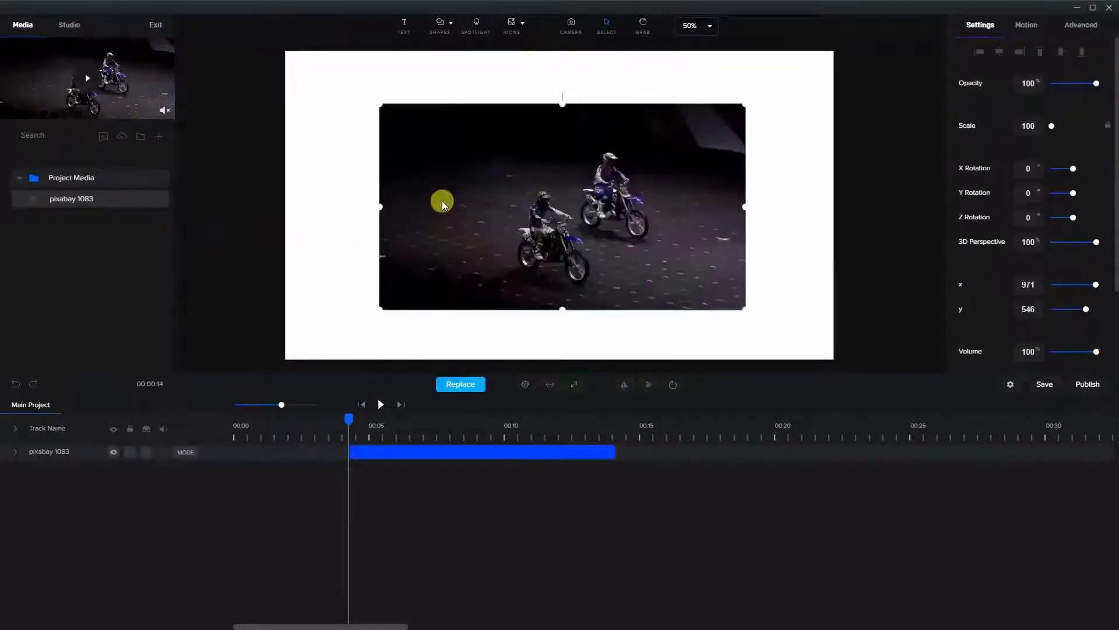
click(575, 385)
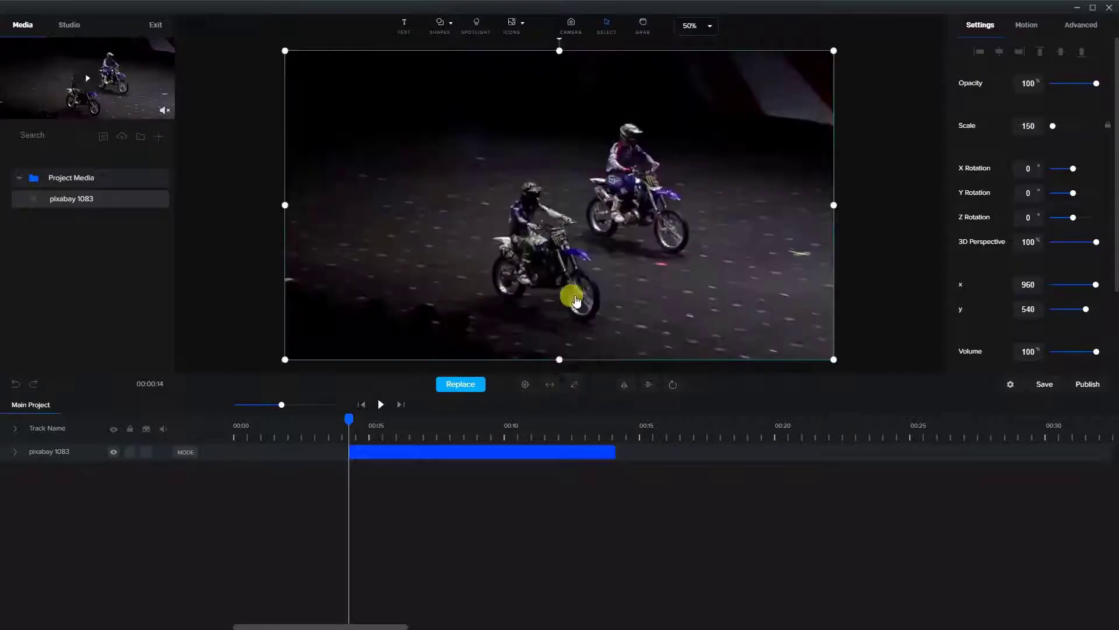
drag(378, 450, 300, 441)
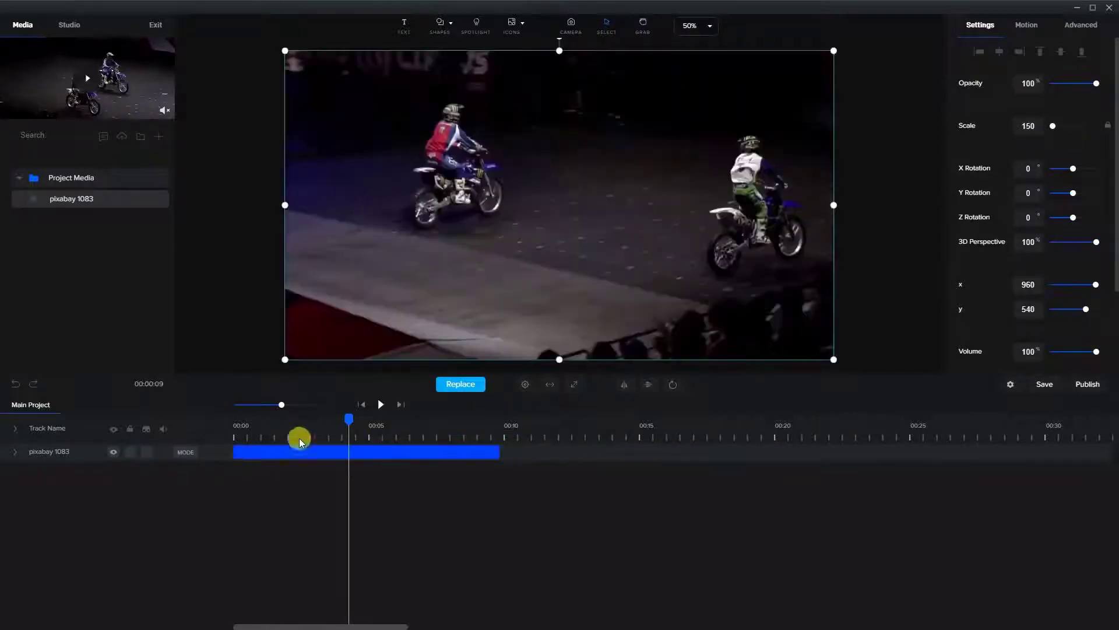
Preview the clip and trim its end to 00:04
click(381, 404)
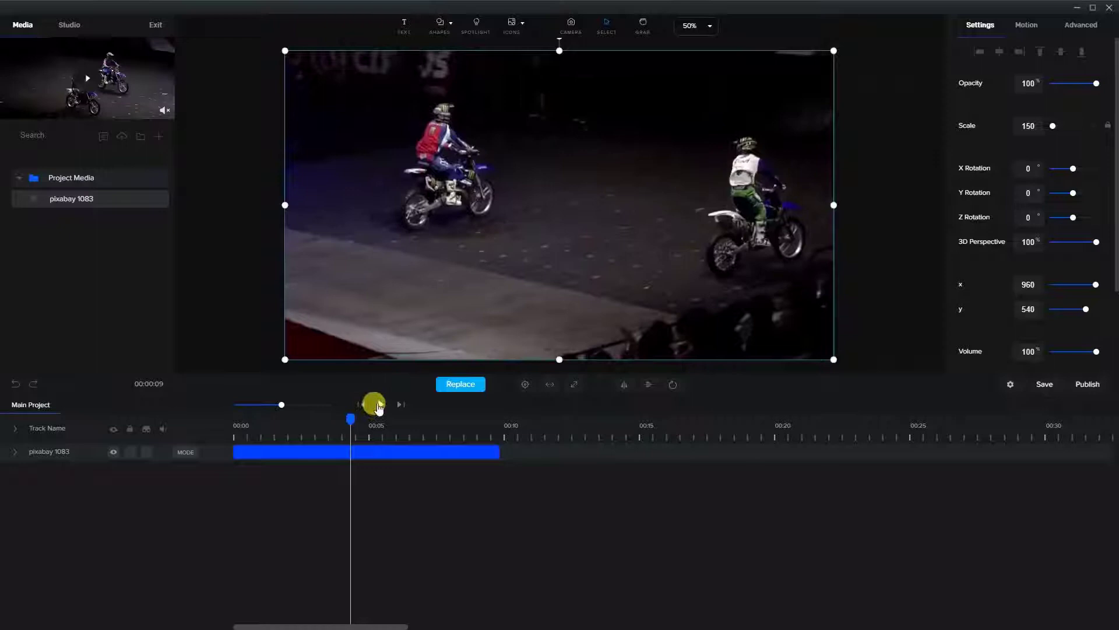
click(381, 404)
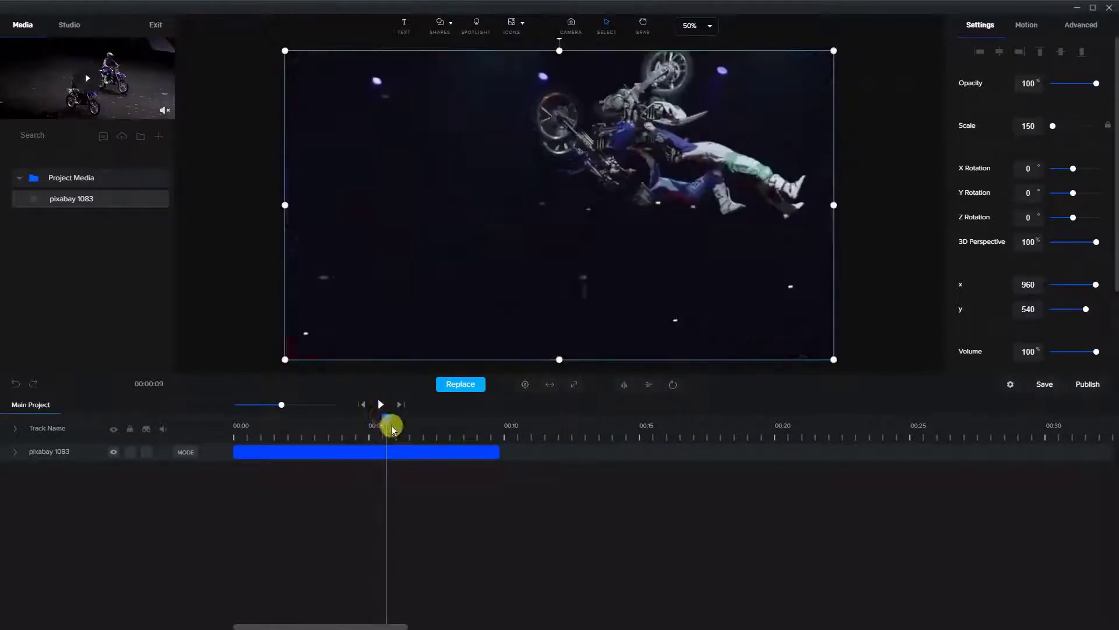
drag(387, 421, 356, 421)
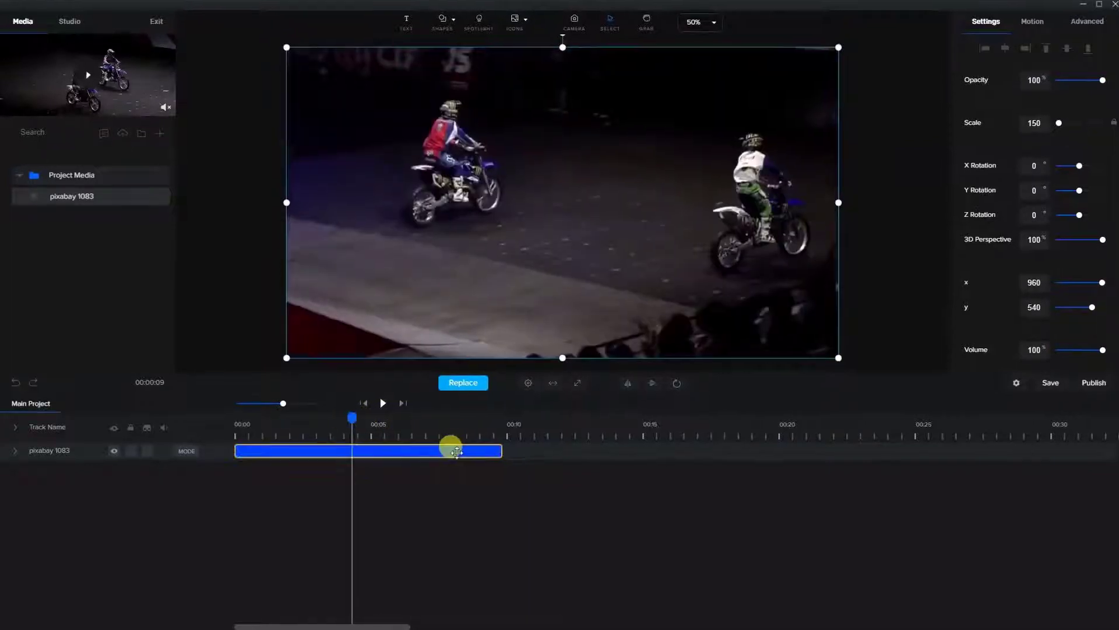
click(471, 453)
drag(498, 453, 408, 453)
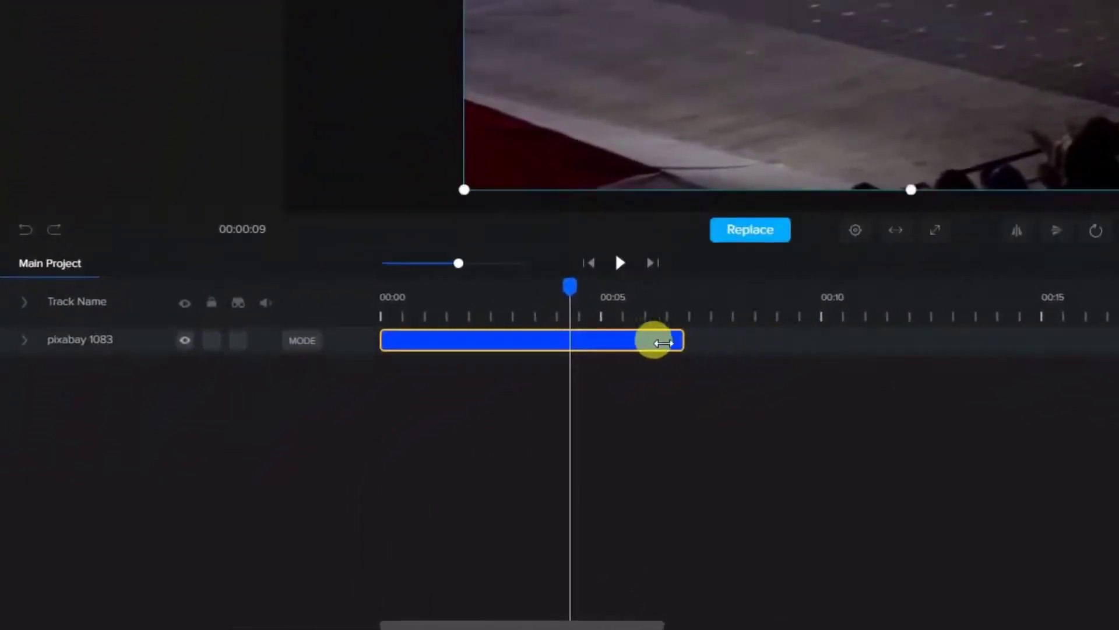
drag(663, 342, 578, 342)
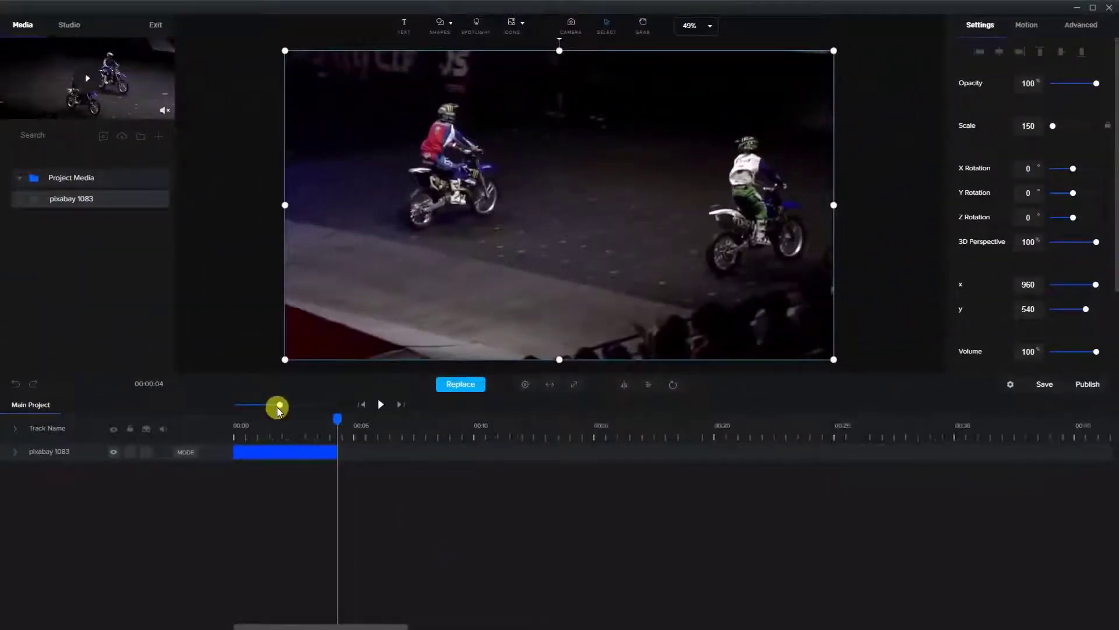
Zoom the timeline in to scale 150 and return the playhead to the clip's start
drag(277, 407, 288, 405)
drag(338, 625, 317, 625)
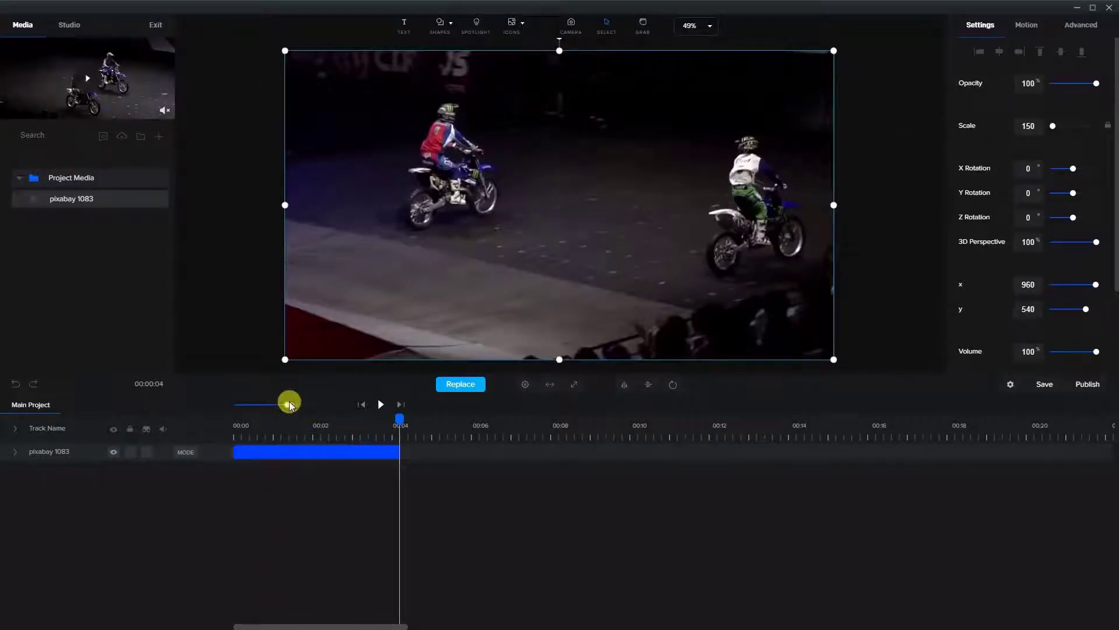
click(258, 424)
drag(285, 402, 307, 406)
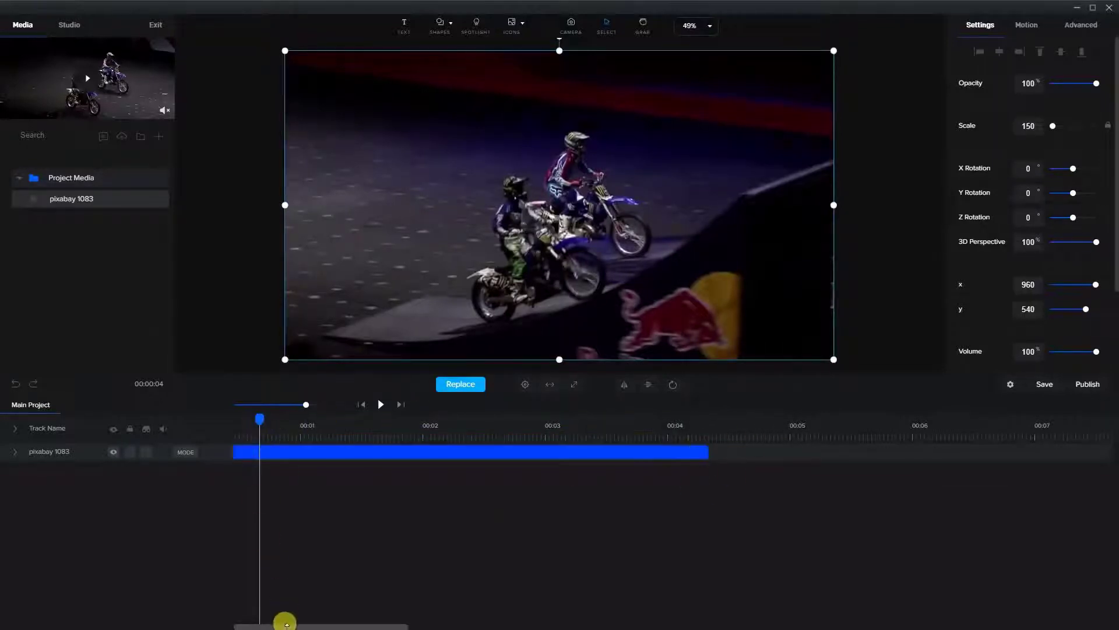
drag(279, 624, 248, 625)
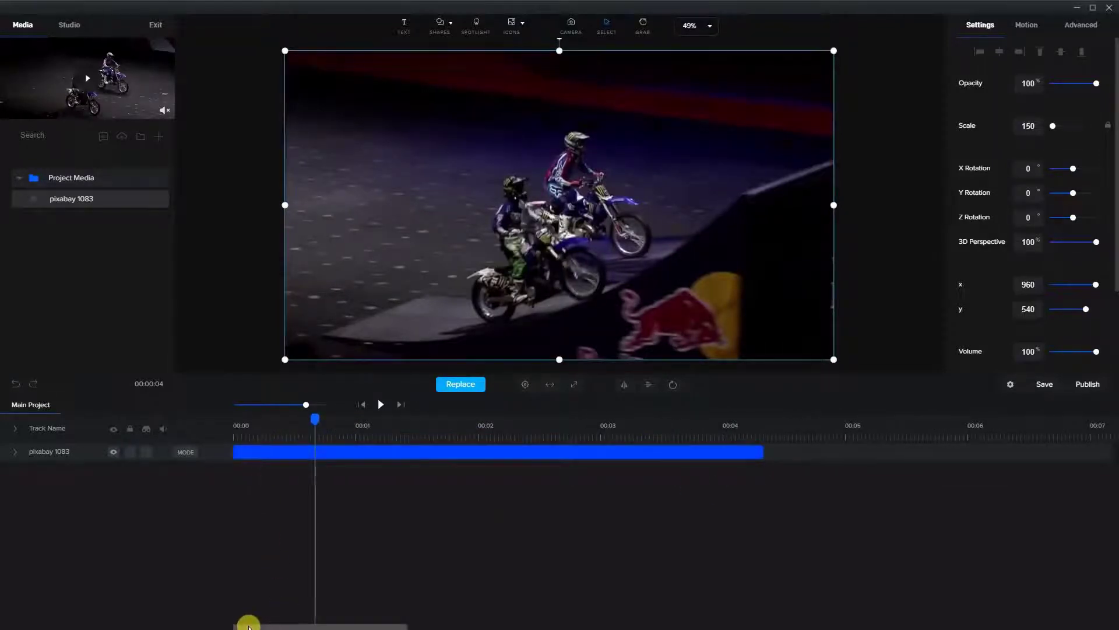
click(237, 424)
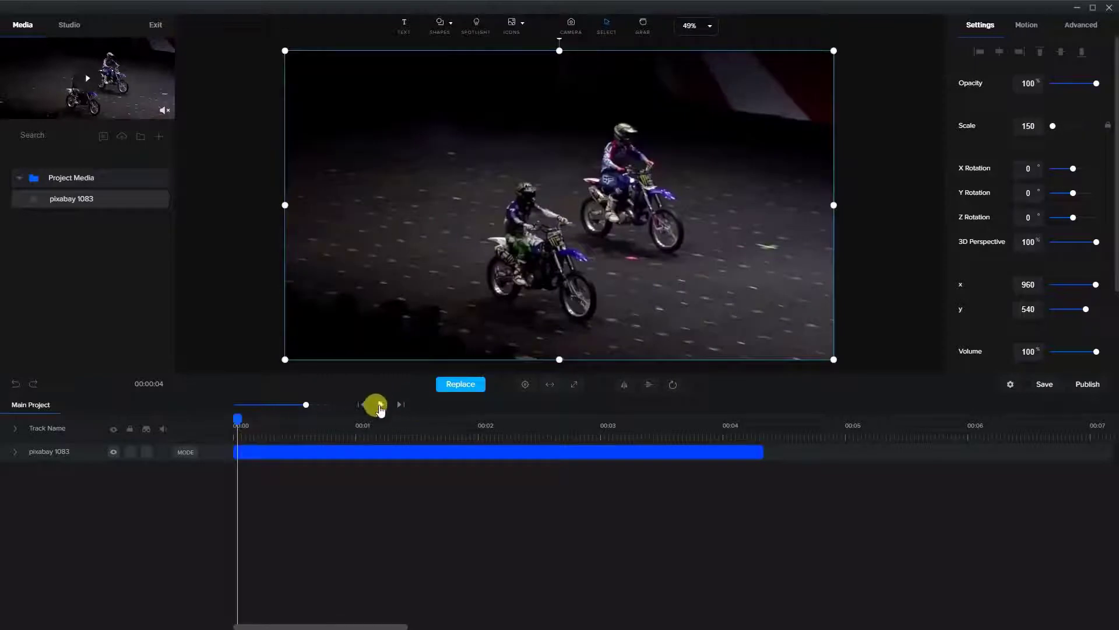
Play the clip and place the playhead at about 00:01, where the jump takes off
click(380, 404)
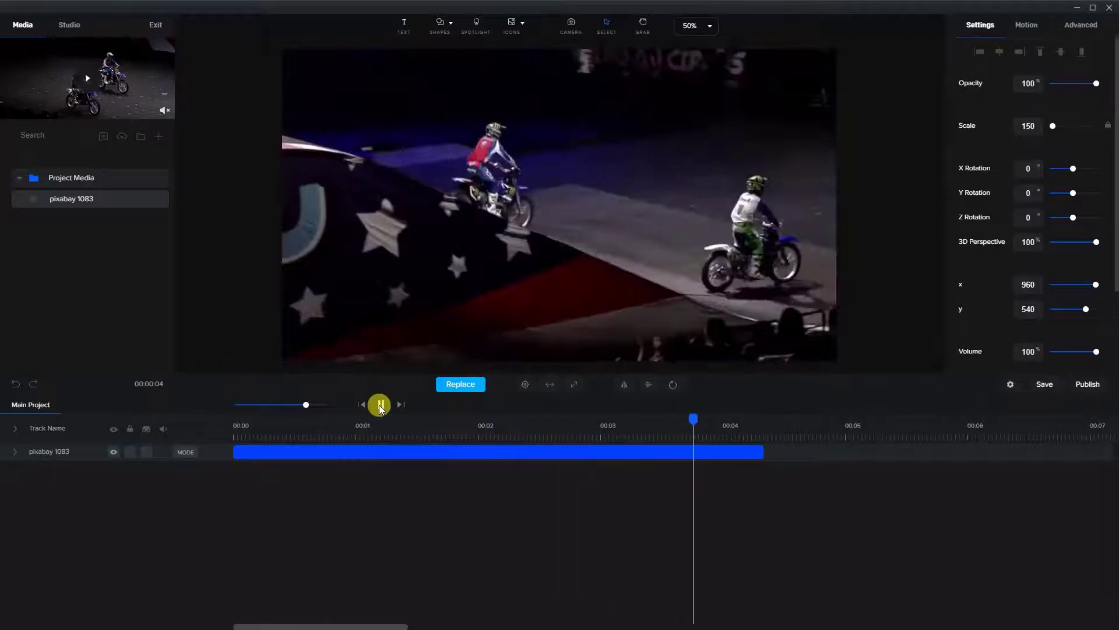
click(376, 405)
click(320, 428)
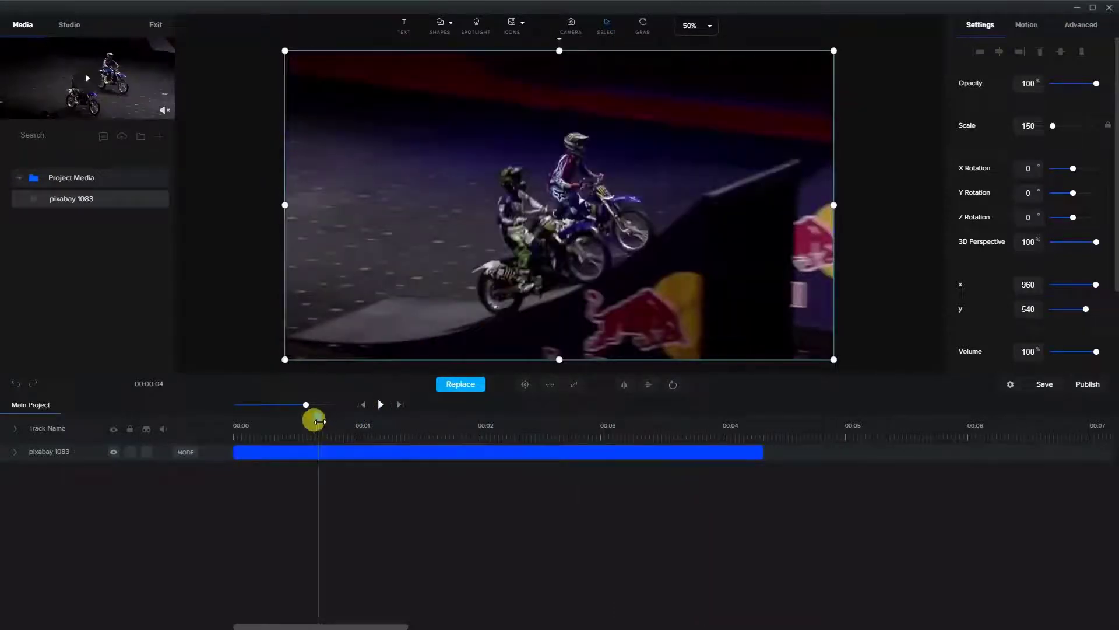
drag(321, 421, 349, 417)
Duplicate the pixabay 1083 clip onto a second track
click(327, 449)
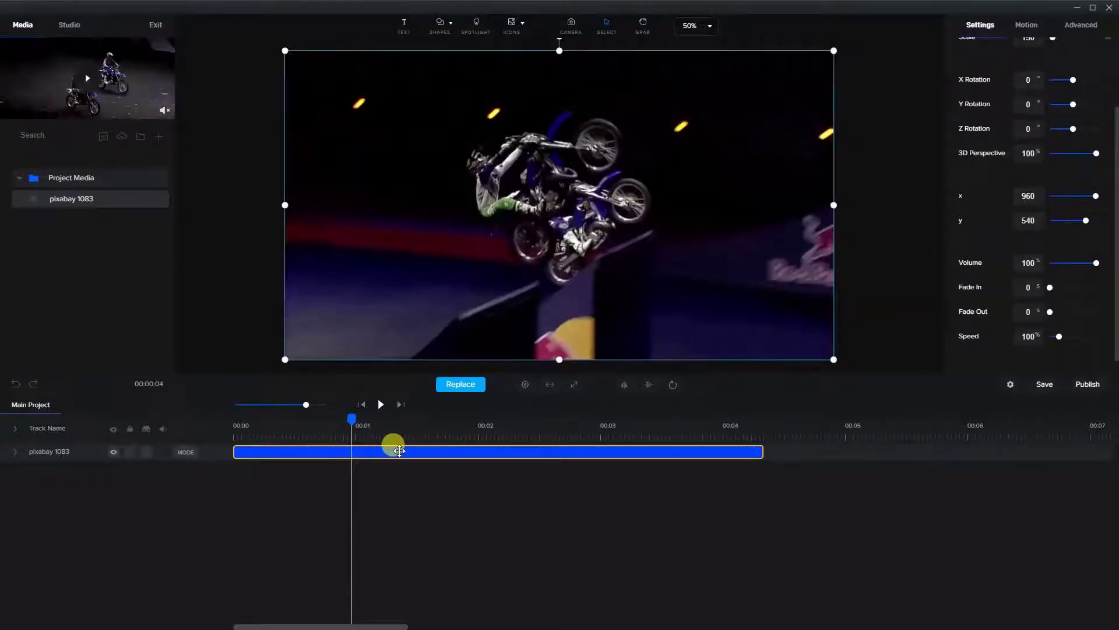
right_click(323, 454)
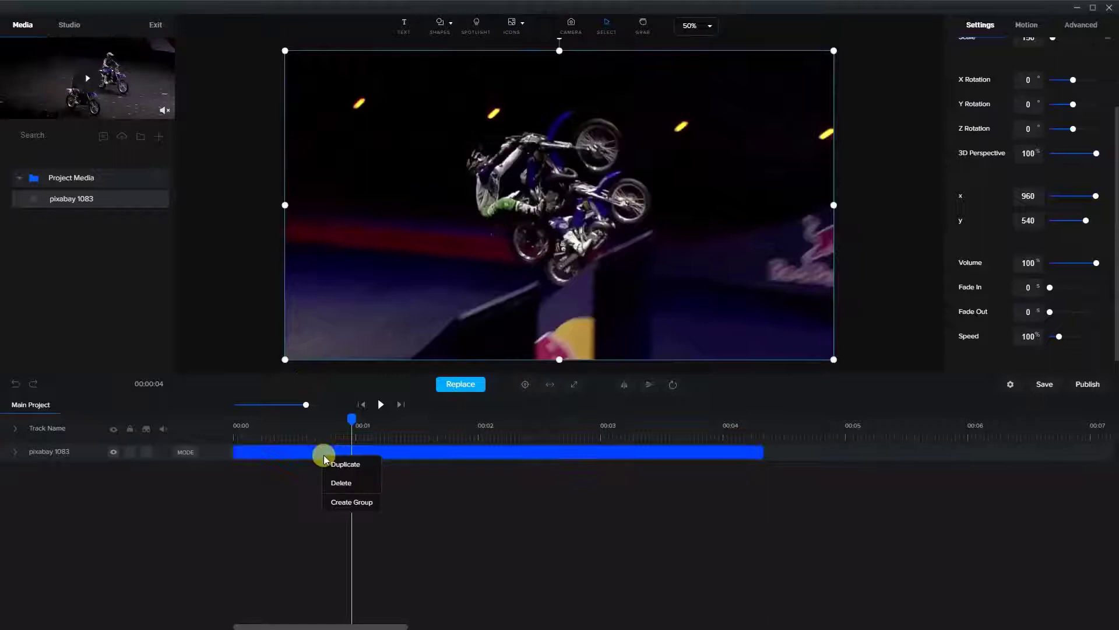
click(337, 465)
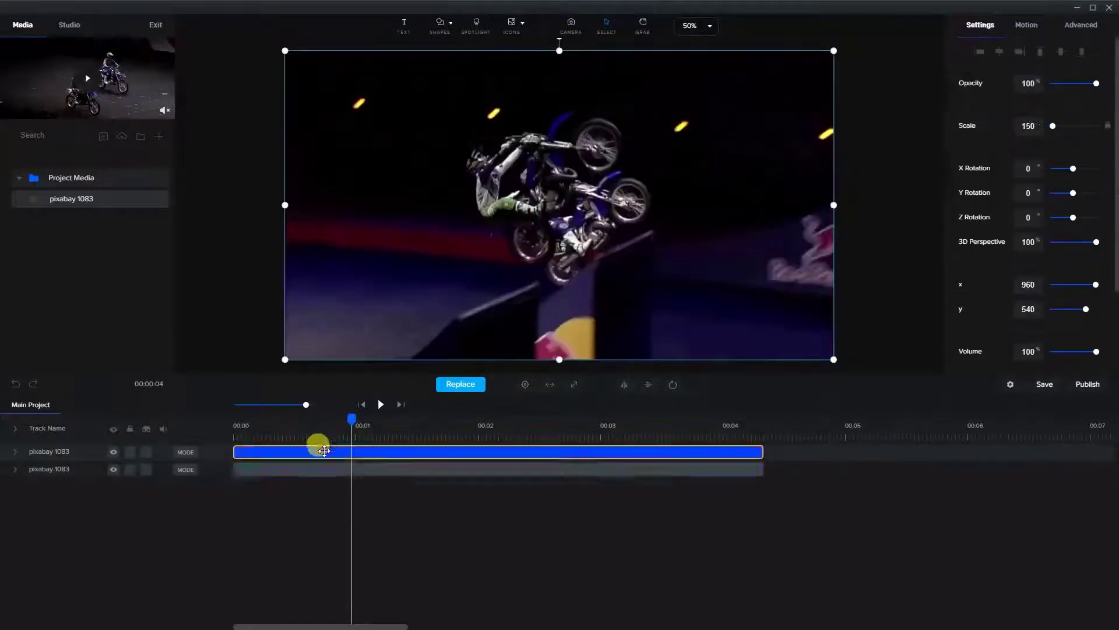
click(350, 464)
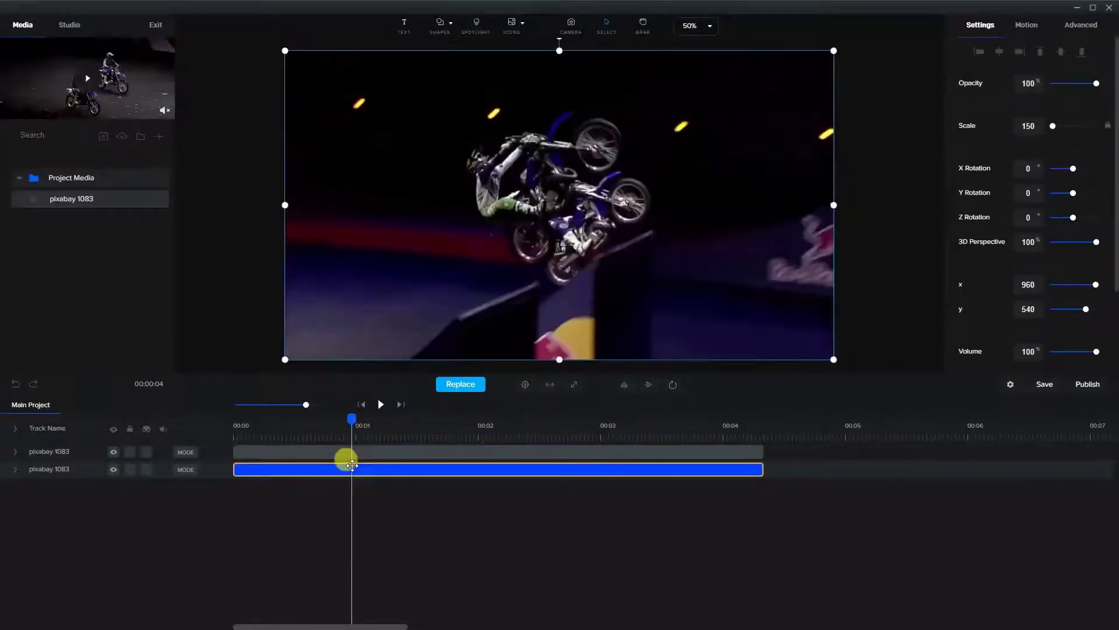
click(289, 469)
click(288, 469)
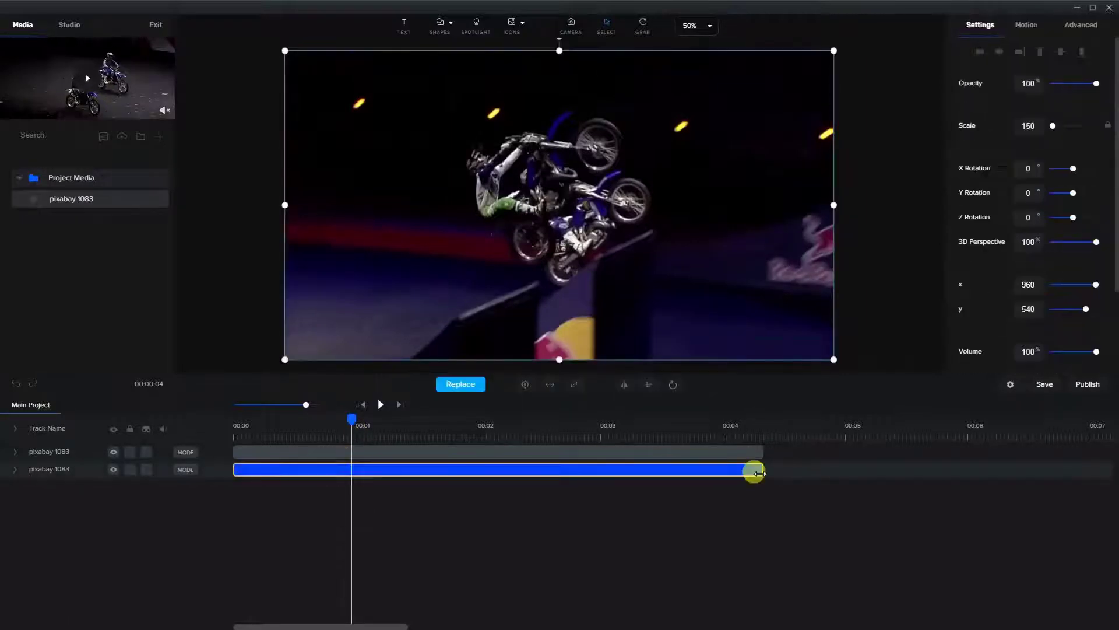
Trim the lower copy to end at 00:01 and the upper copy to start at 00:01
drag(760, 469, 353, 470)
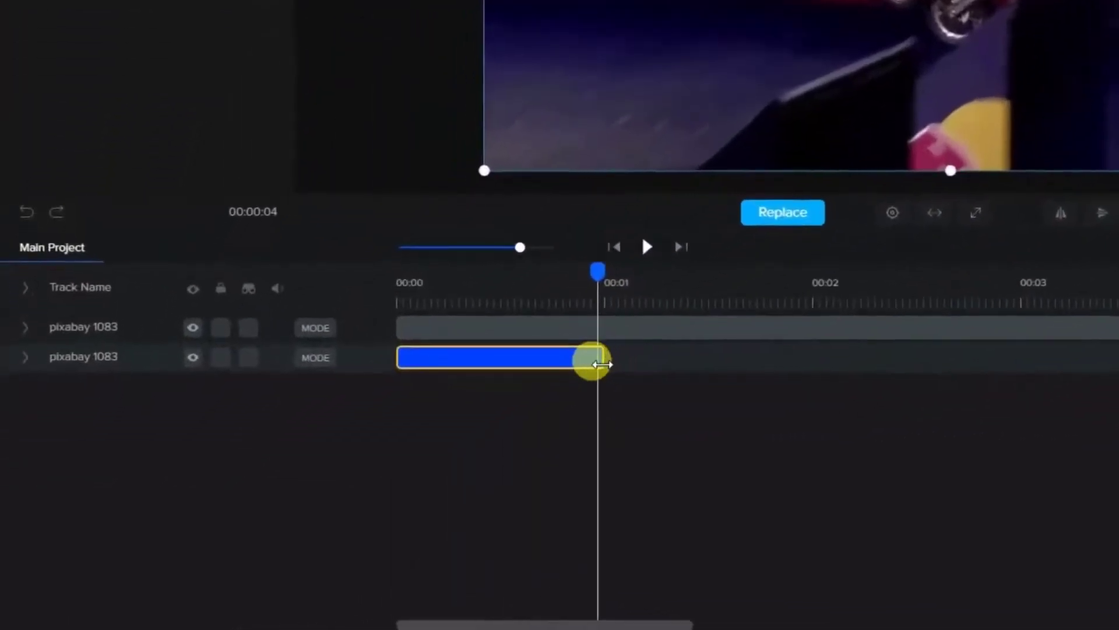
drag(602, 364, 596, 364)
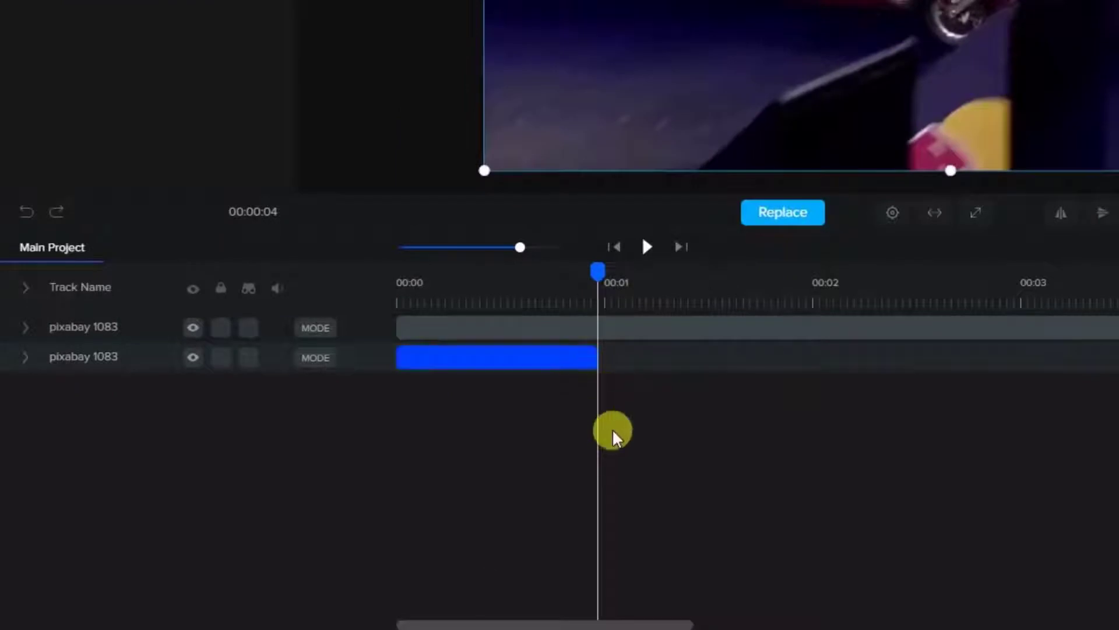
click(492, 320)
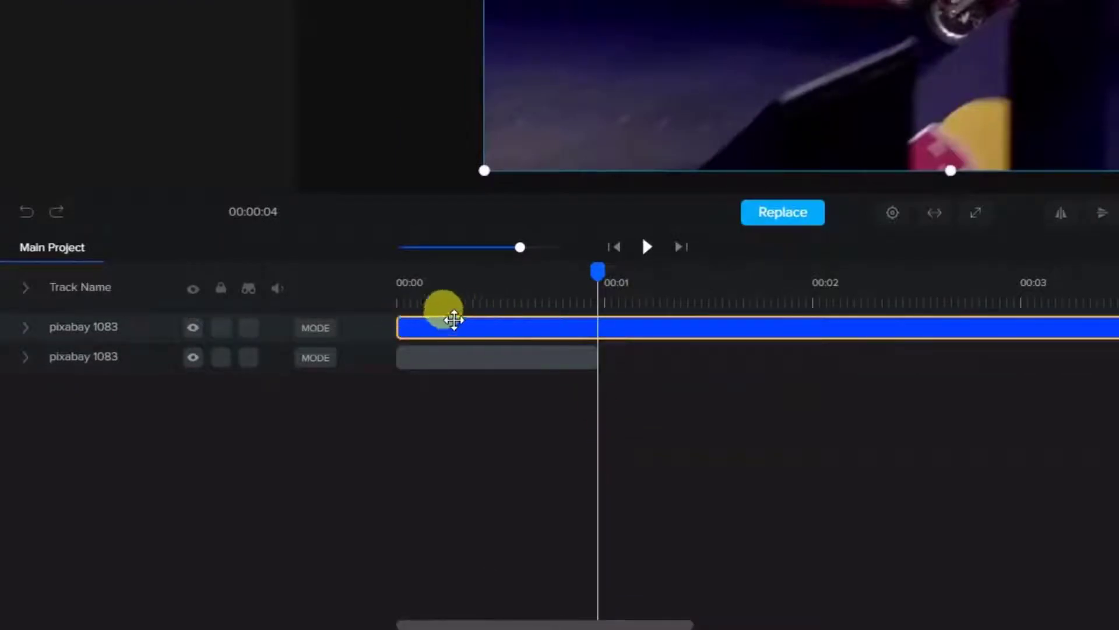
drag(418, 330, 591, 327)
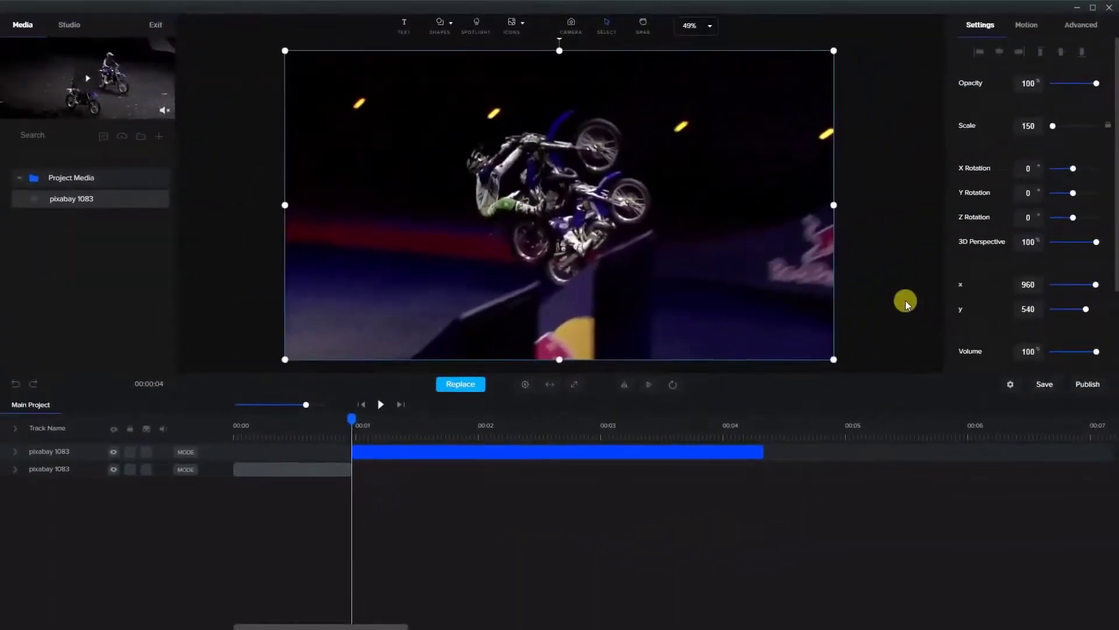
click(884, 299)
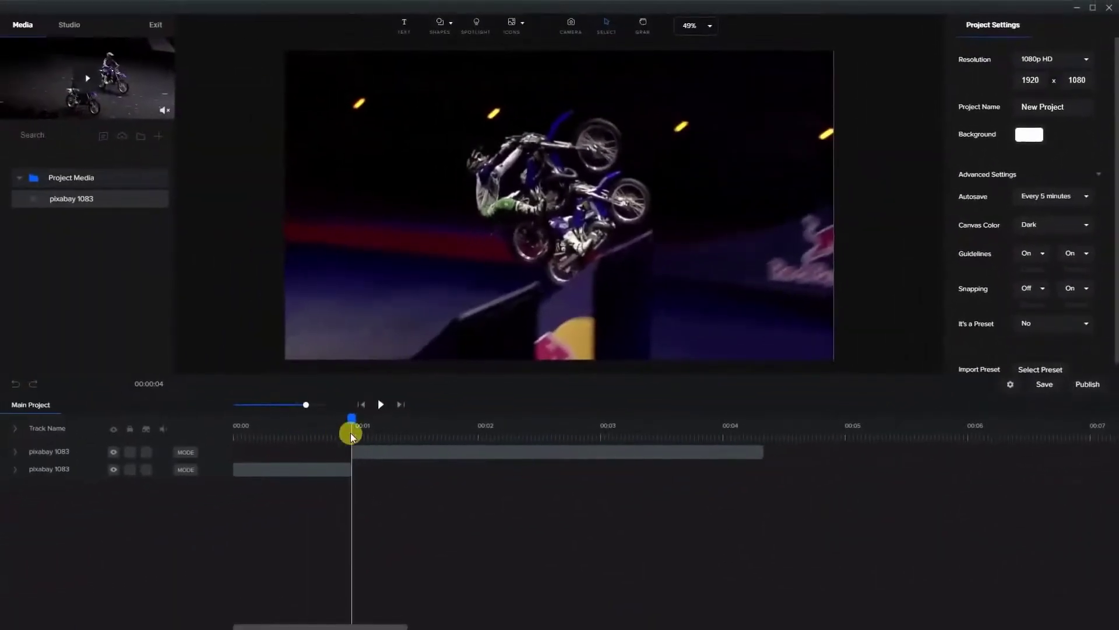
Move the playhead to 00:03 and duplicate the top-track clip onto a new track
drag(352, 423, 549, 415)
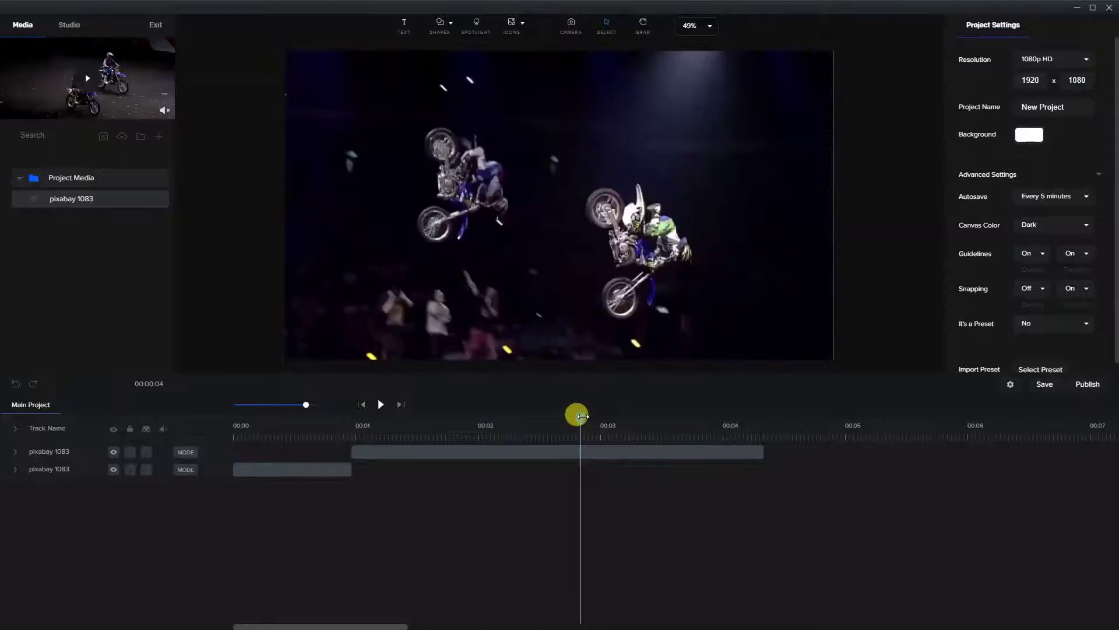
drag(584, 417, 604, 416)
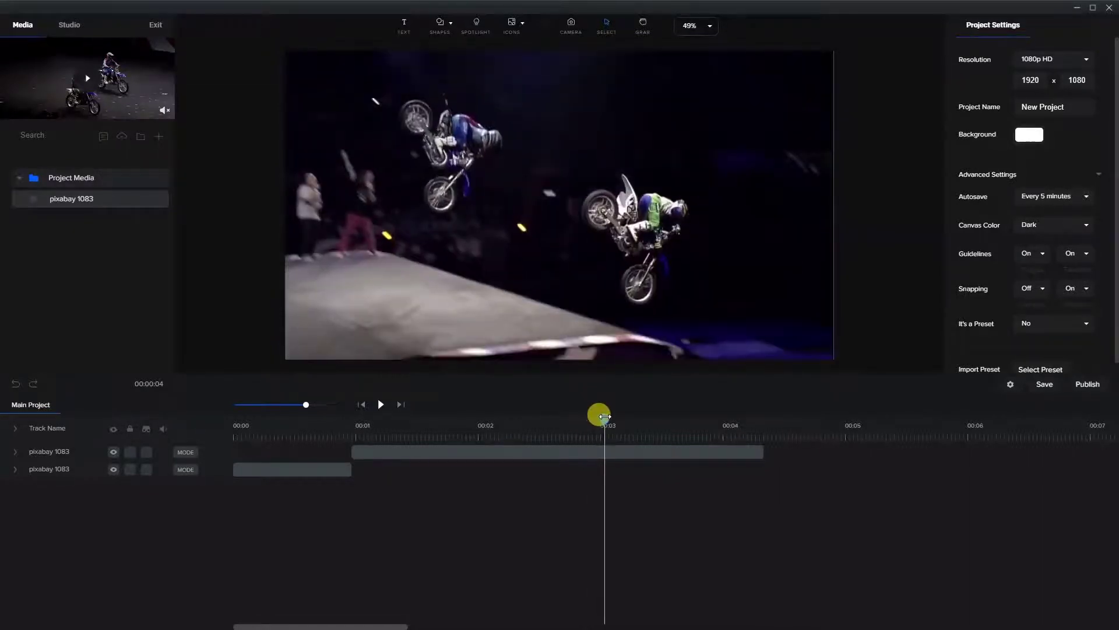
click(605, 453)
right_click(578, 453)
click(590, 460)
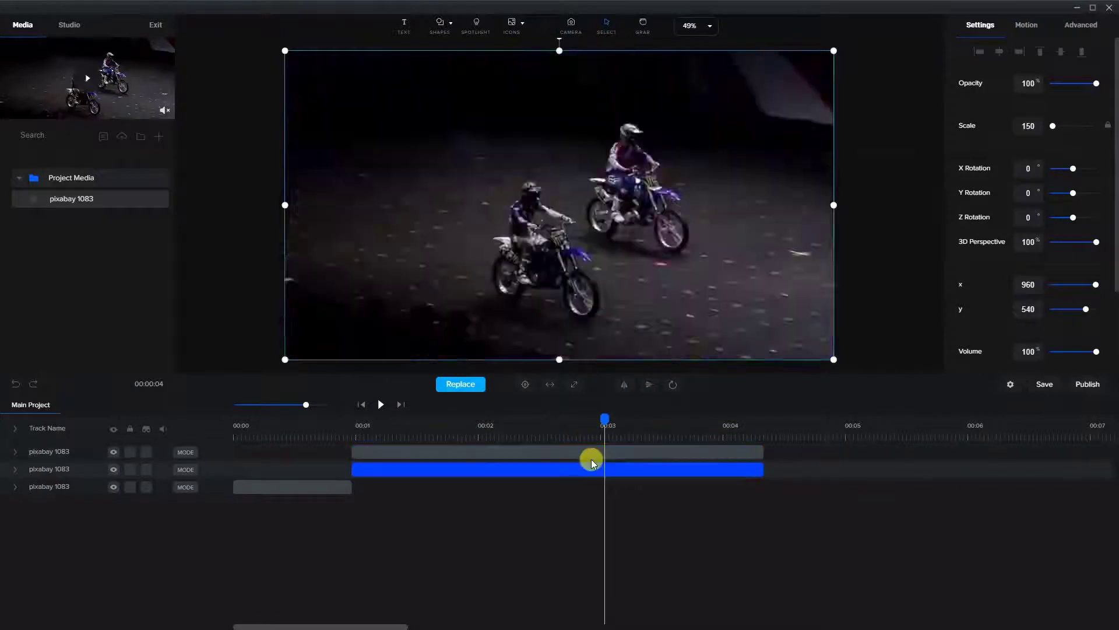
Trim the top copy to start at 00:03 and the second copy to end at 00:03, then play from the start
click(583, 452)
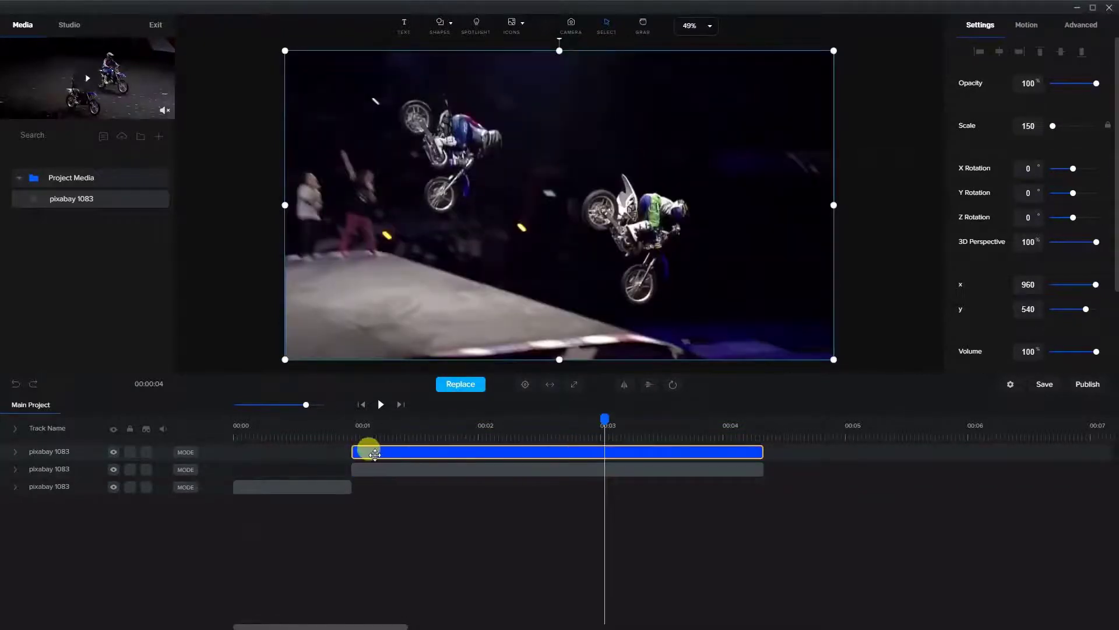
drag(363, 455, 578, 452)
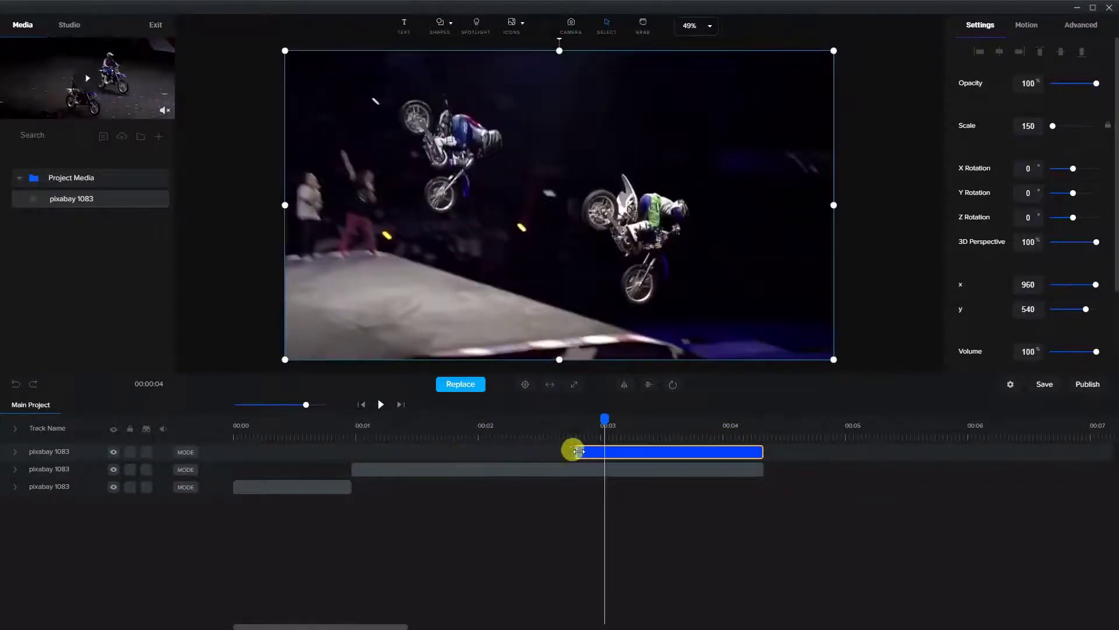
click(605, 467)
drag(757, 470, 605, 472)
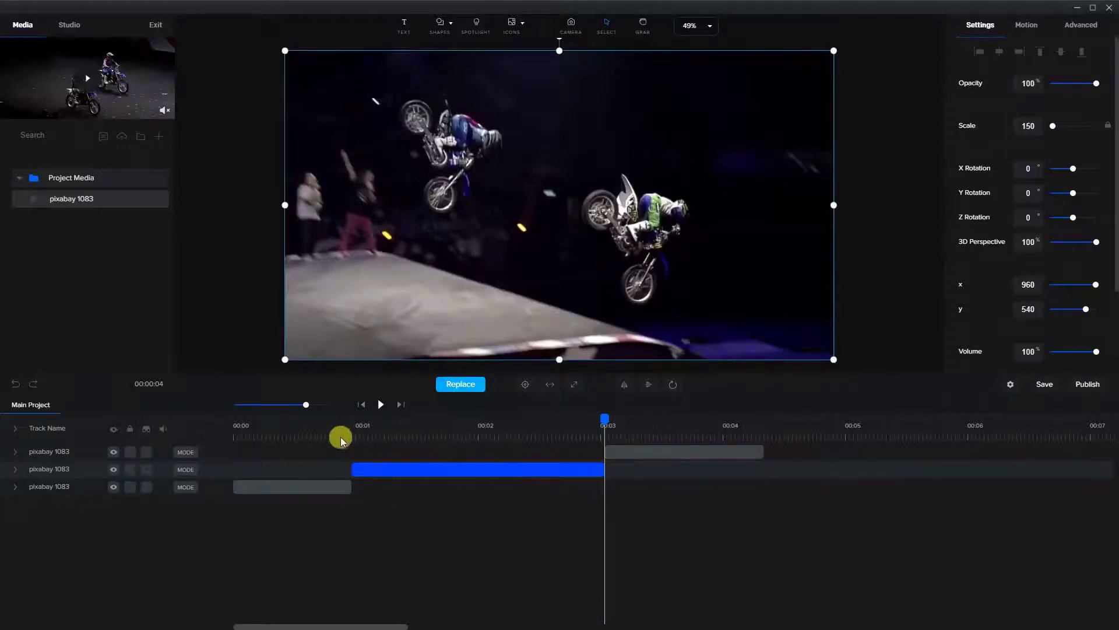
click(257, 431)
click(380, 404)
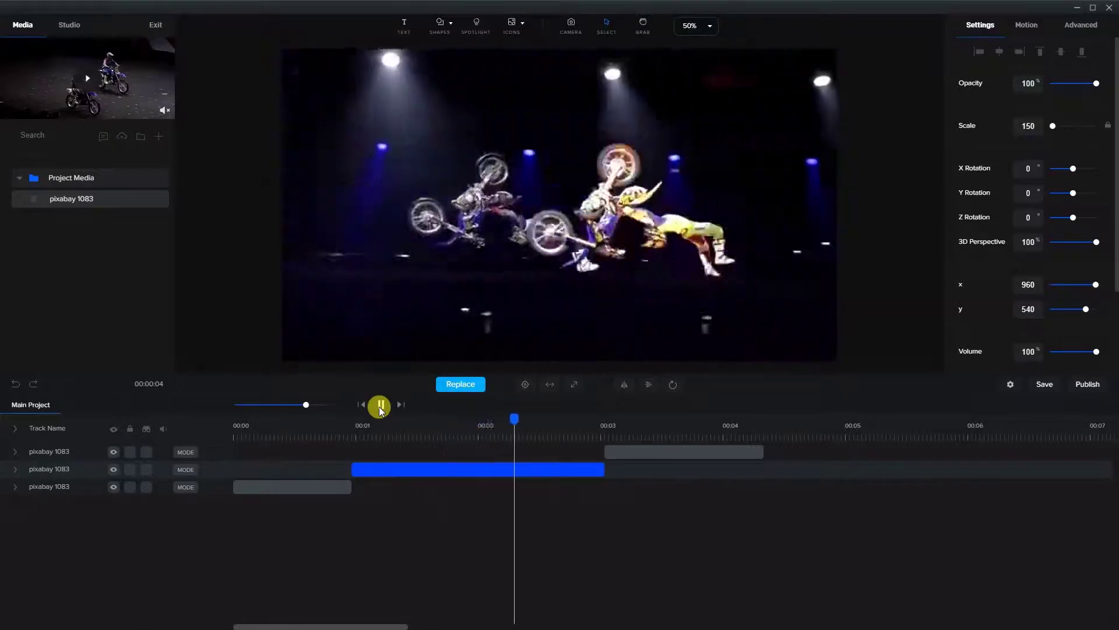
Pause playback and select the middle jump piece running 00:01–00:03
click(380, 404)
click(262, 487)
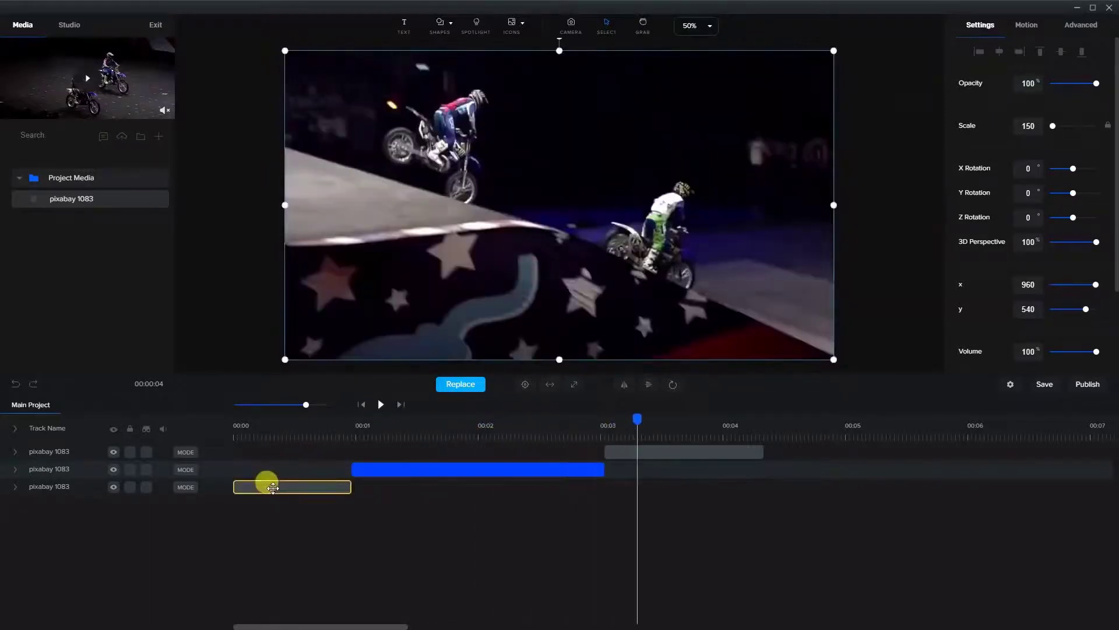
click(646, 452)
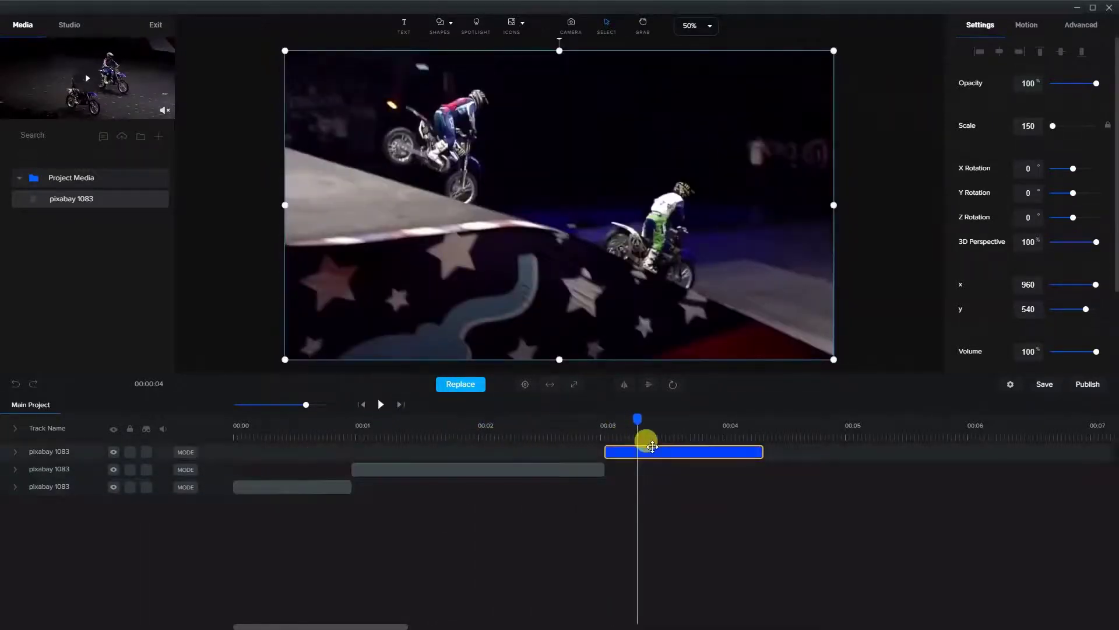
click(471, 466)
click(413, 430)
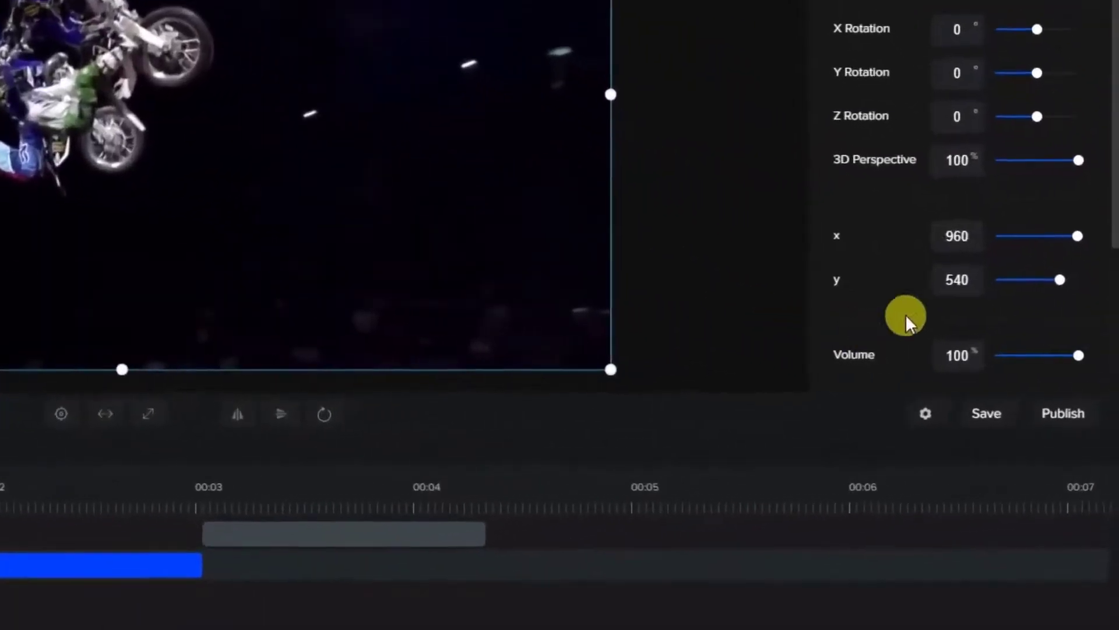
Set the jump piece's Speed to 35% in the Settings panel
scroll(968, 254, down, 2)
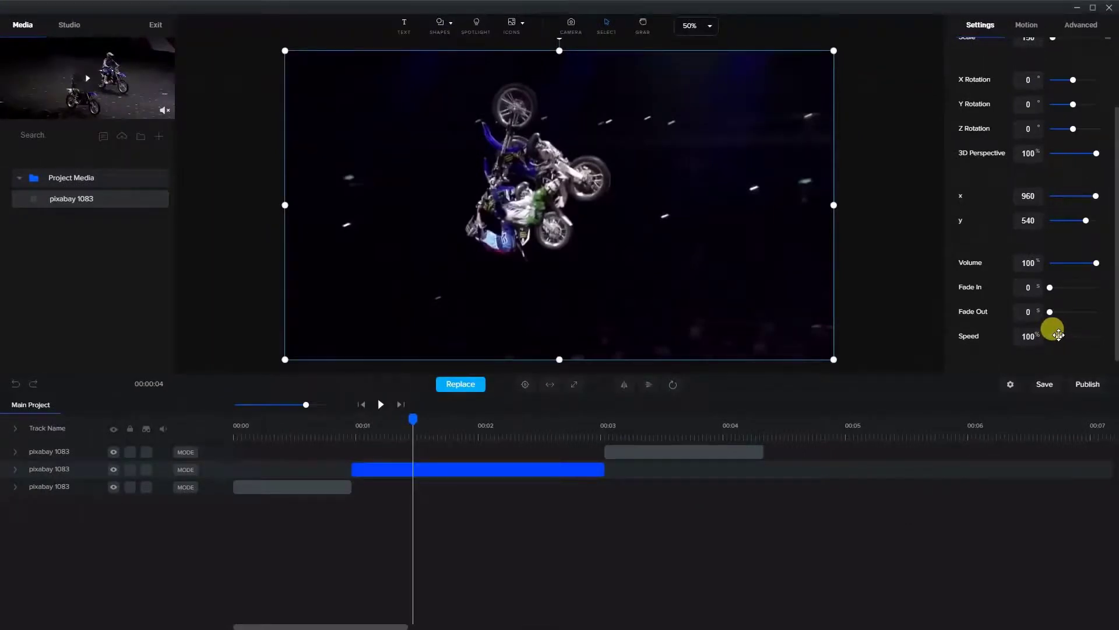
drag(1058, 333, 1063, 336)
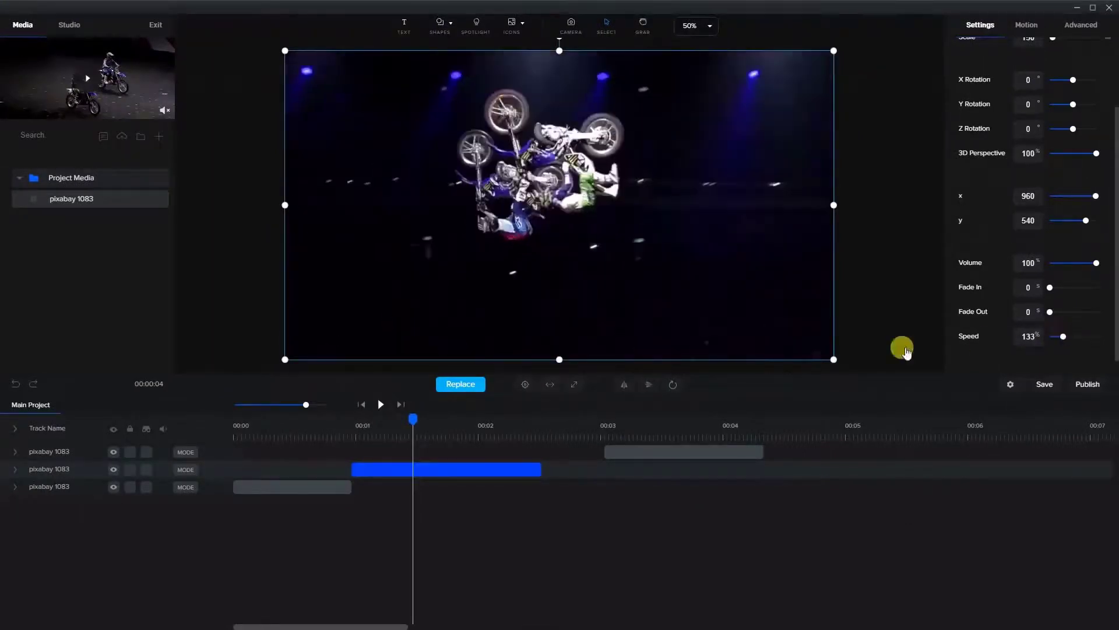
click(371, 469)
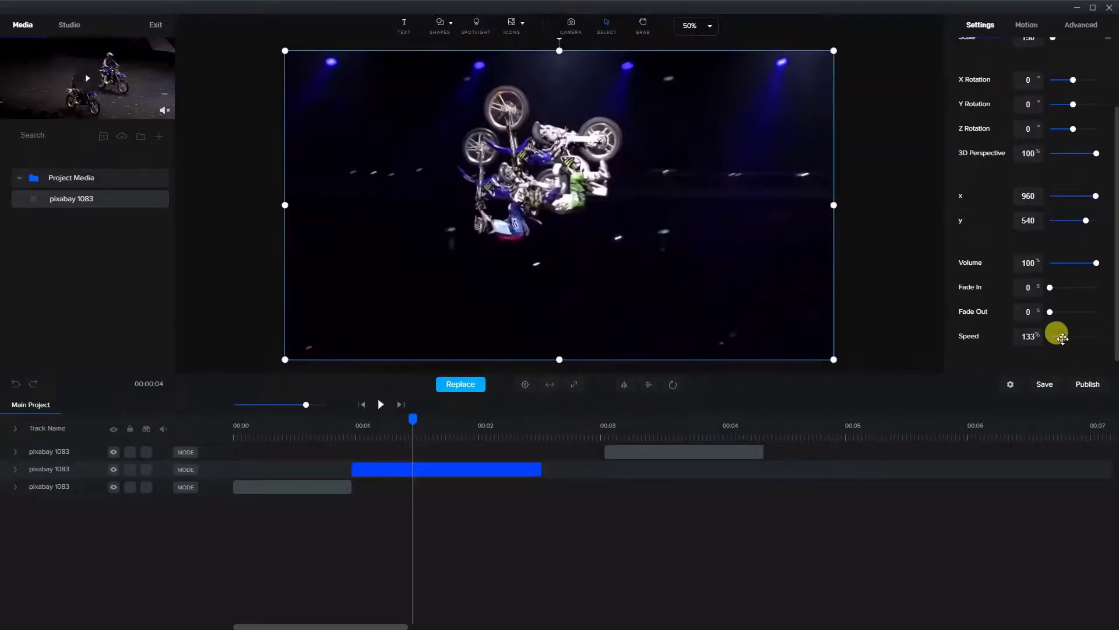
drag(1062, 338, 1058, 344)
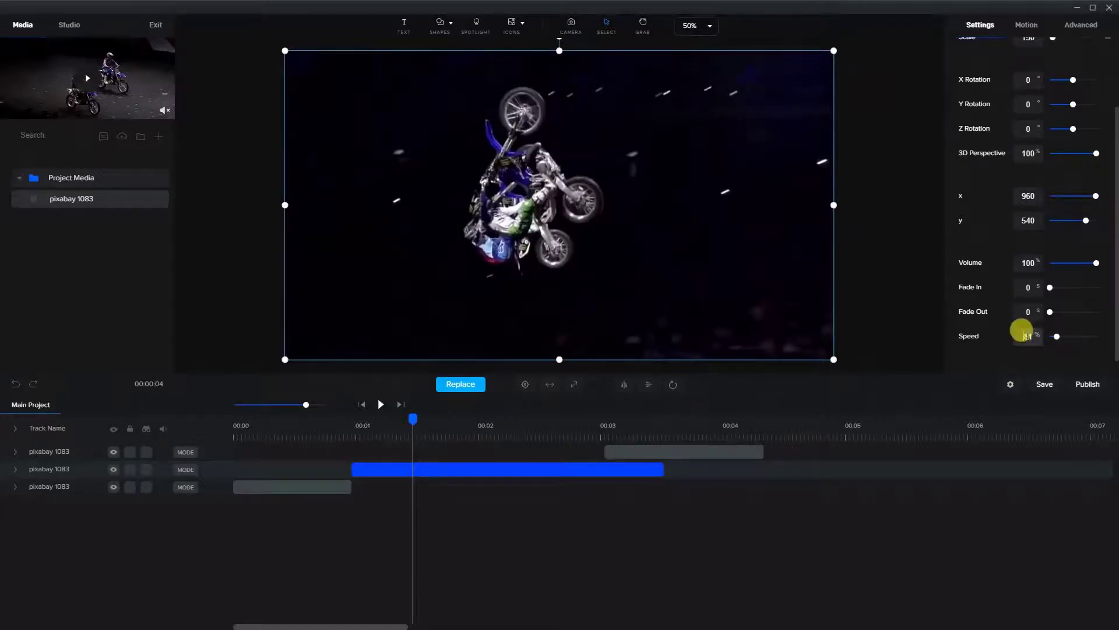
text(35)
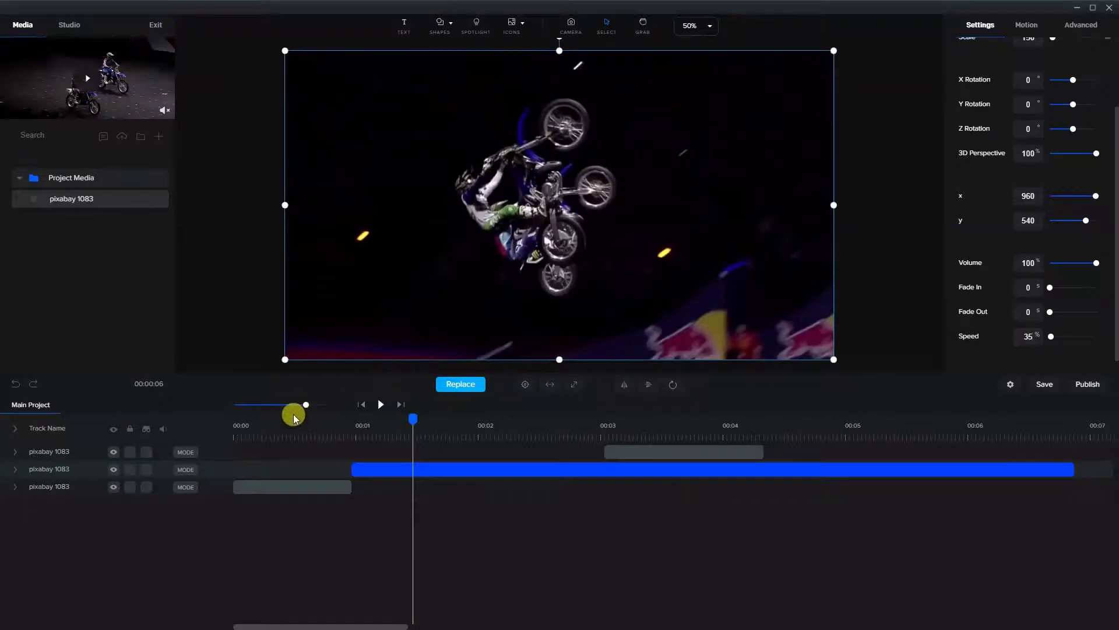
Zoom the timeline out and move the final piece to start right after the slowed jump, near 00:07
drag(303, 404, 298, 404)
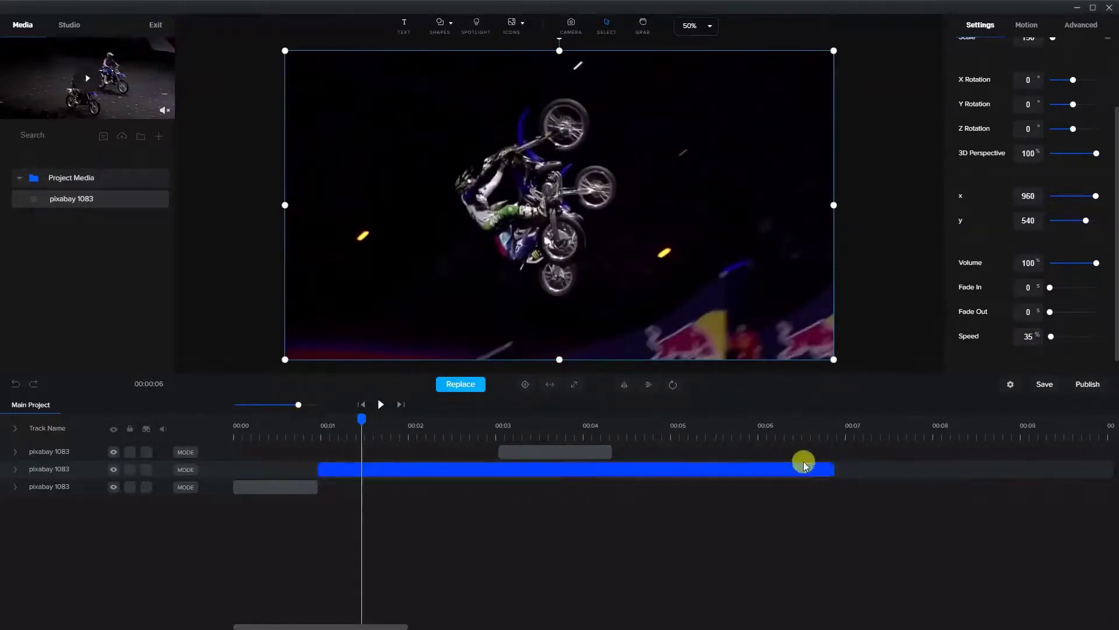
click(550, 449)
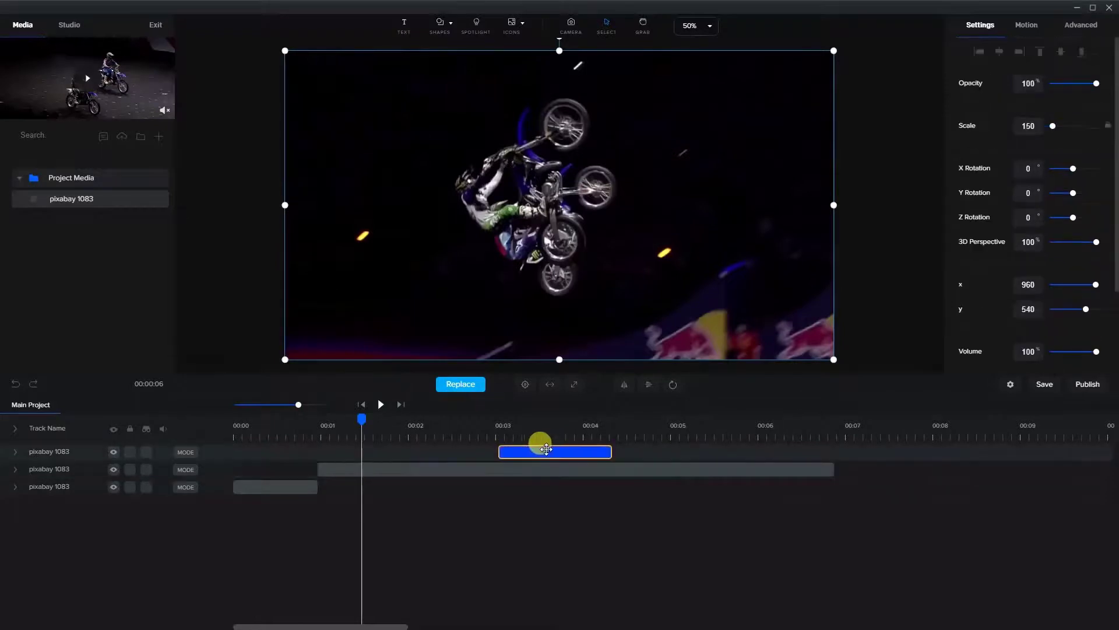
drag(546, 449, 876, 433)
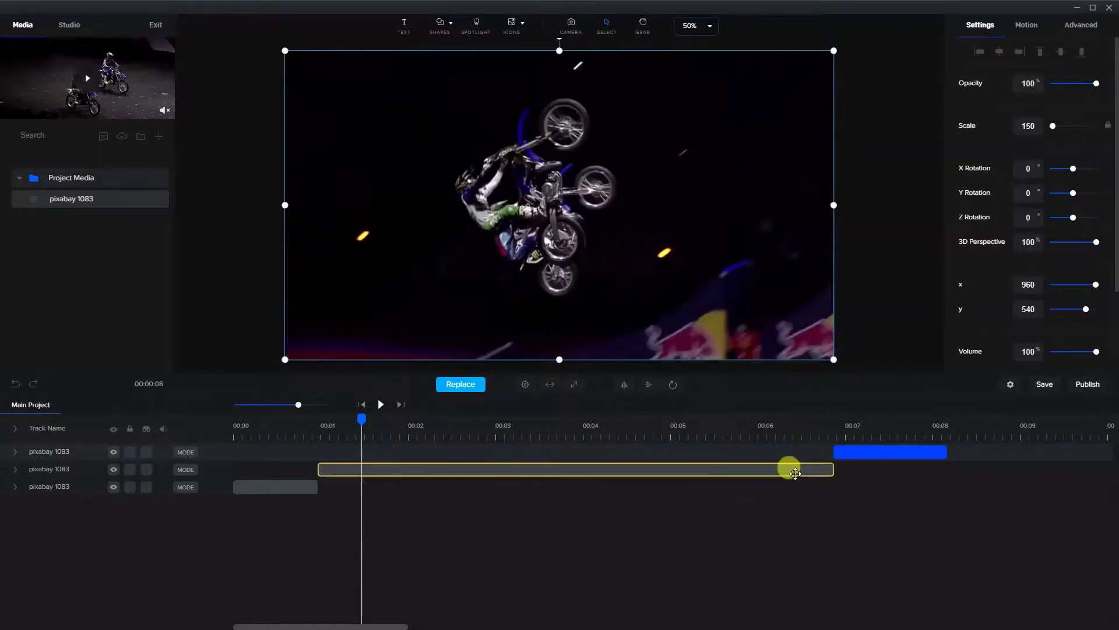
Return the playhead to 00:00 and play the edited sequence
click(238, 437)
drag(238, 415, 225, 424)
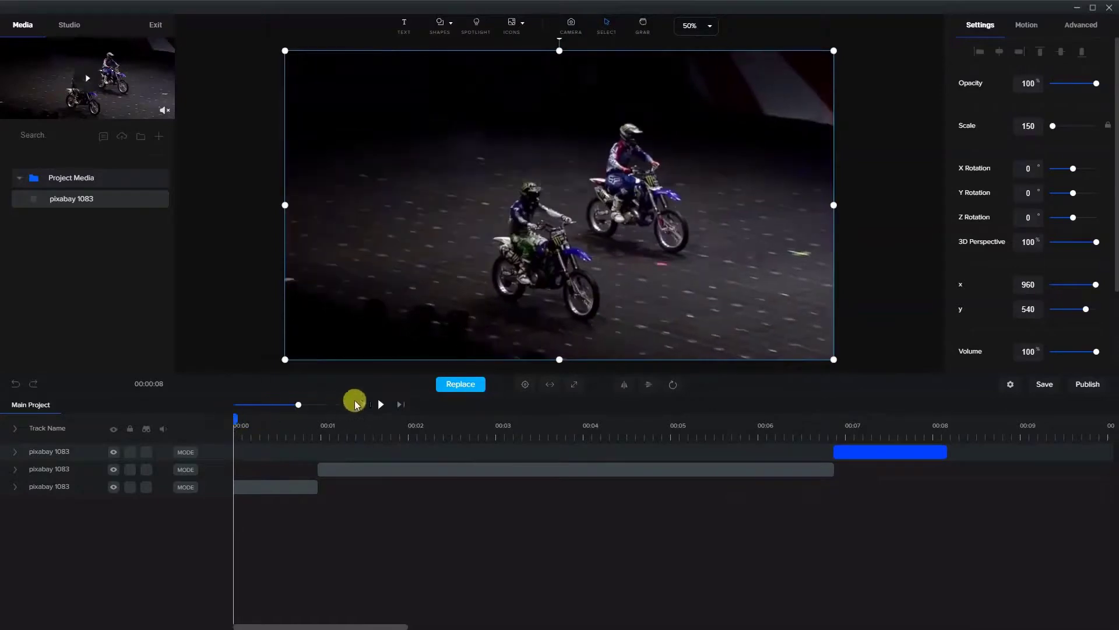
click(379, 405)
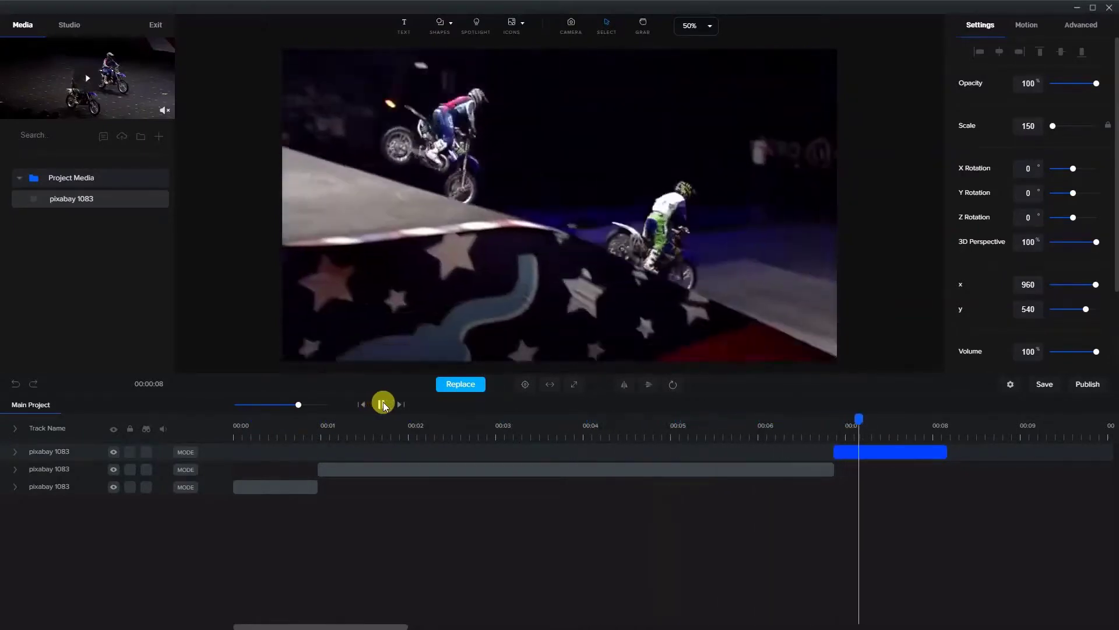
Pause playback, set the playhead near 00:08, and select the slowed middle jump piece
click(383, 404)
click(925, 425)
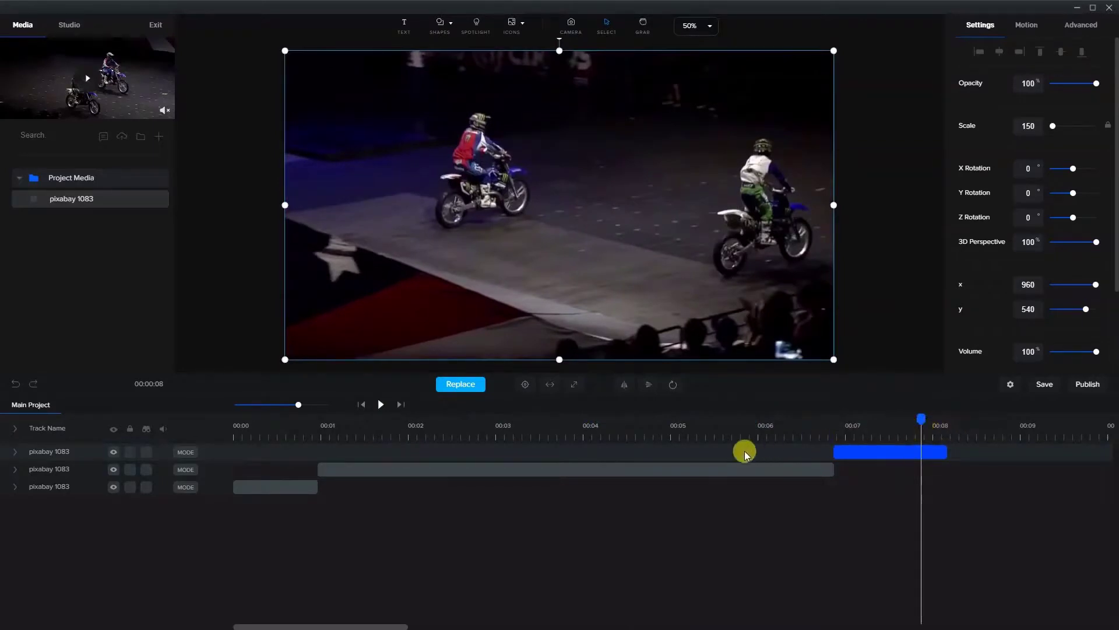
click(600, 467)
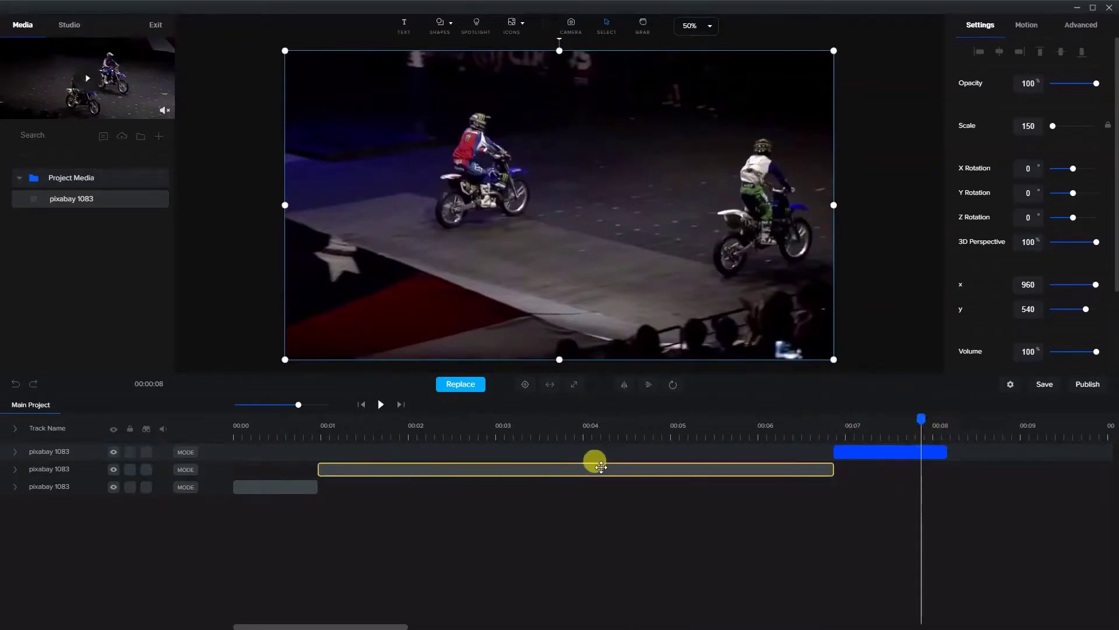